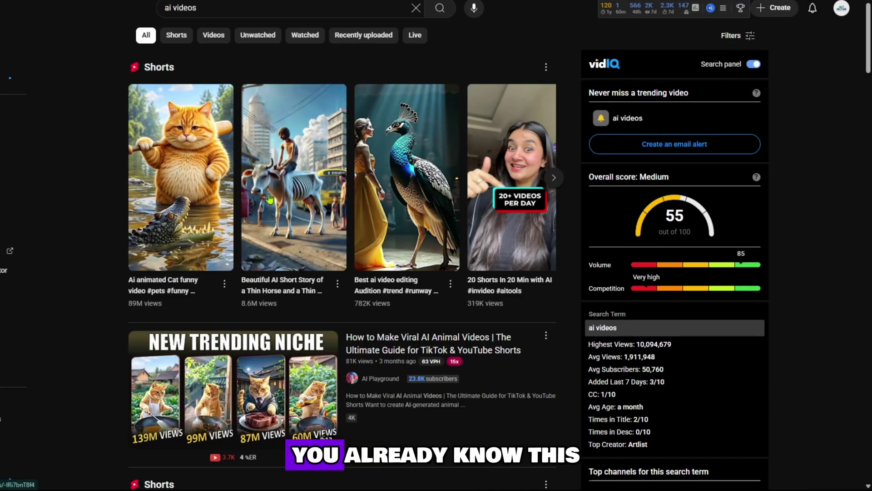
Watch the cow-and-bear AI Short and highlight its 28M view count
{"action": "scroll", "coordinate": [233, 225], "scroll_direction": "down", "scroll_amount": 5}
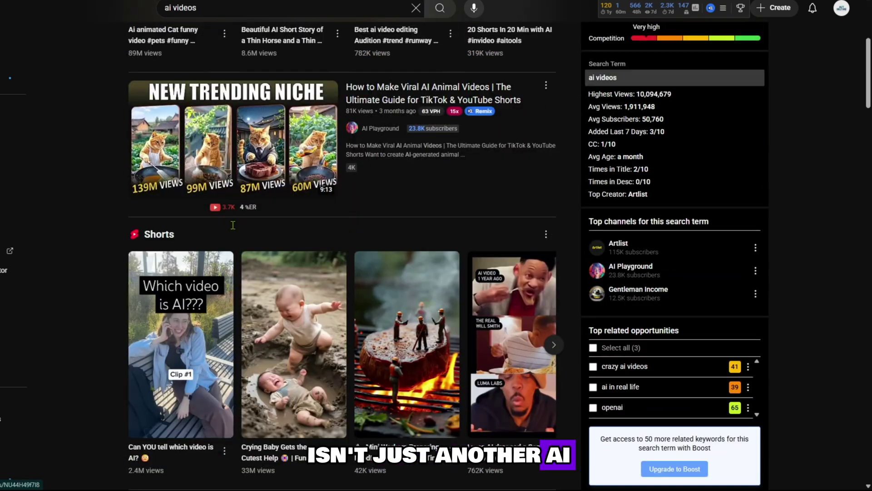
{"action": "scroll", "coordinate": [233, 225], "scroll_direction": "down", "scroll_amount": 3}
{"action": "scroll", "coordinate": [269, 245], "scroll_direction": "down", "scroll_amount": 8}
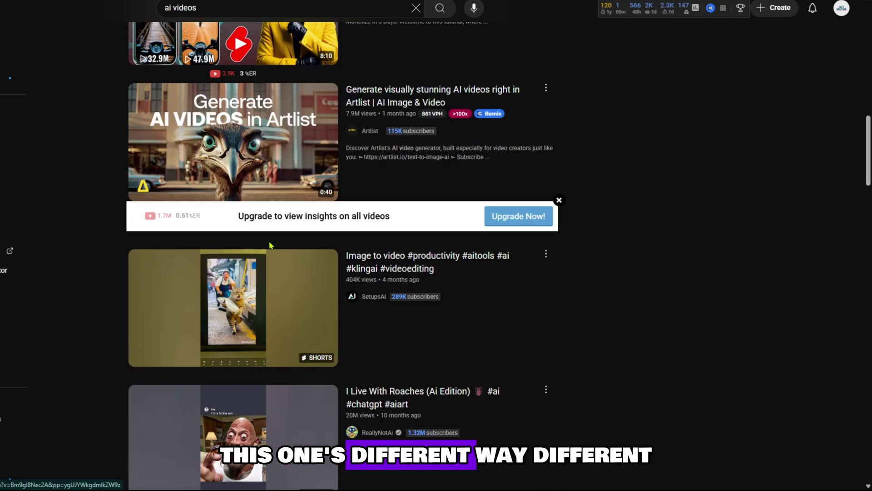
{"action": "scroll", "coordinate": [270, 246], "scroll_direction": "down", "scroll_amount": 2}
{"action": "scroll", "coordinate": [235, 322], "scroll_direction": "down", "scroll_amount": 7}
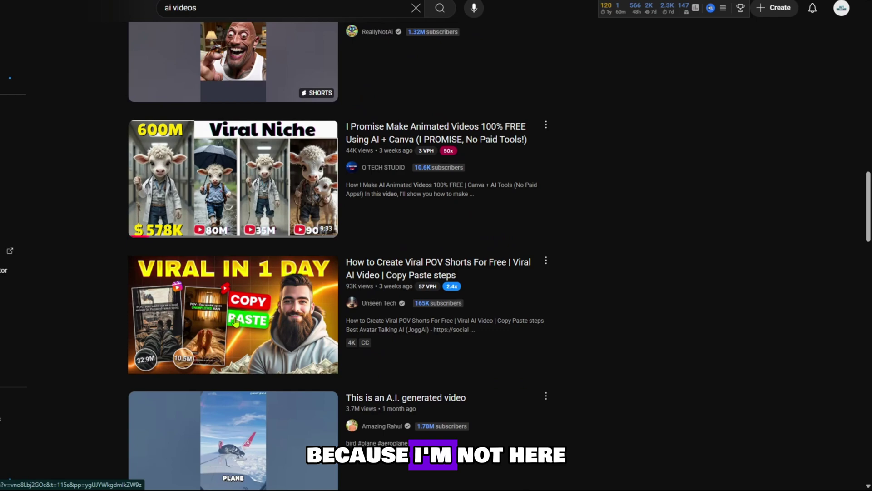
{"action": "scroll", "coordinate": [235, 322], "scroll_direction": "down", "scroll_amount": 20}
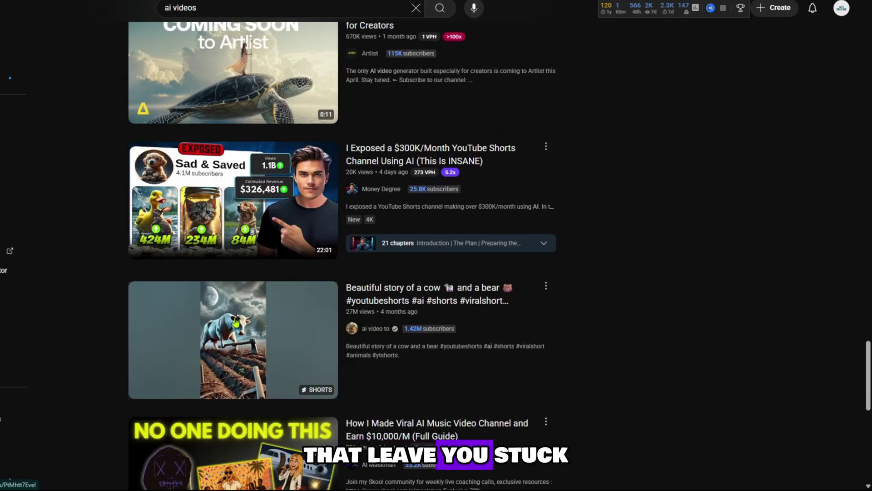
{"action": "mouse_move", "coordinate": [230, 328]}
{"action": "left_click", "coordinate": [241, 344]}
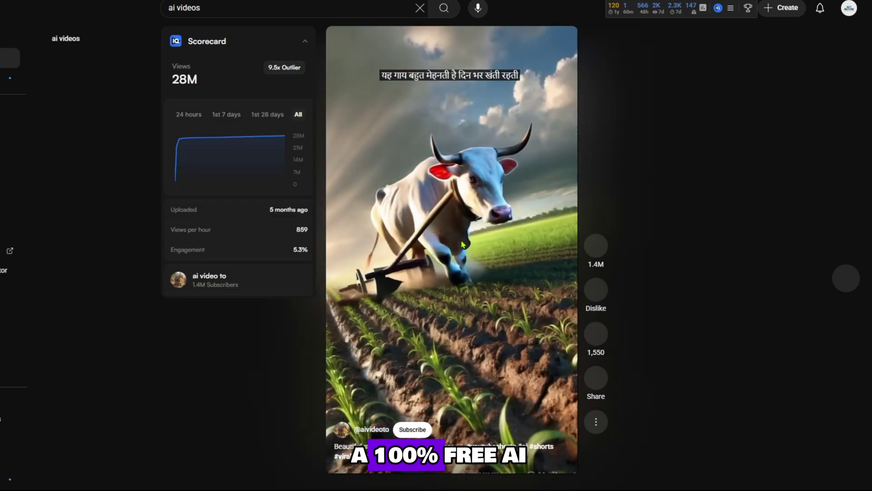
{"action": "left_click_drag", "start_coordinate": [172, 79], "coordinate": [213, 91]}
{"action": "left_click", "coordinate": [233, 85]}
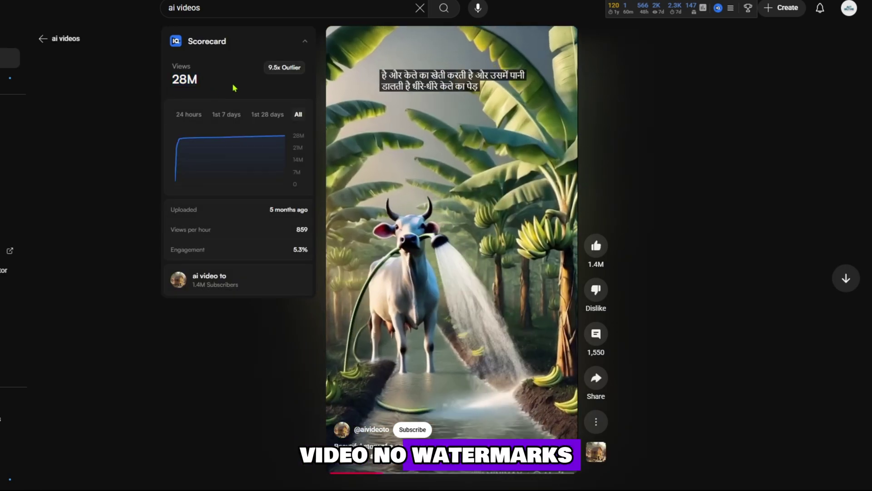
{"action": "left_click", "coordinate": [59, 48]}
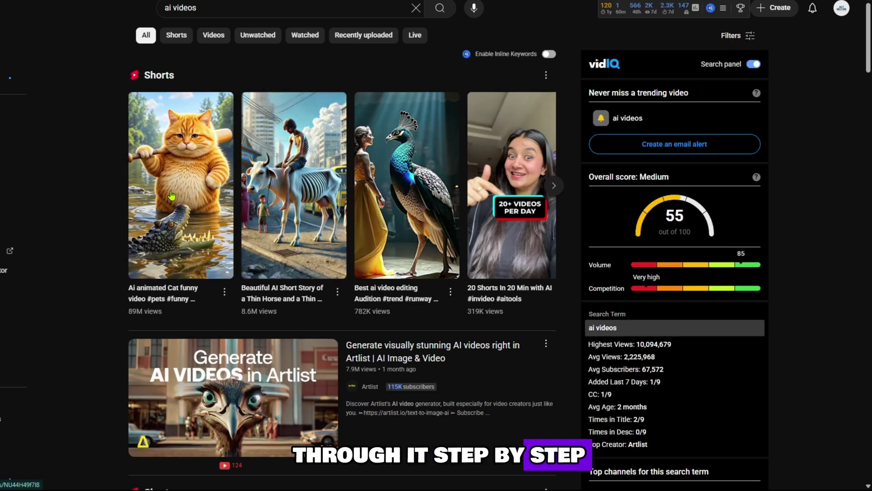
Watch the orange cat Short and highlight its 89M and 782K view counts
{"action": "left_click", "coordinate": [169, 220]}
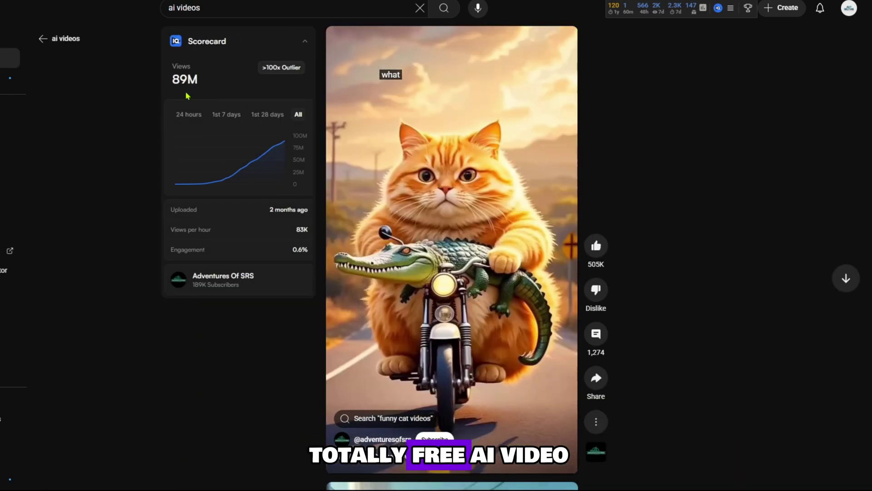
{"action": "double_click", "coordinate": [184, 79]}
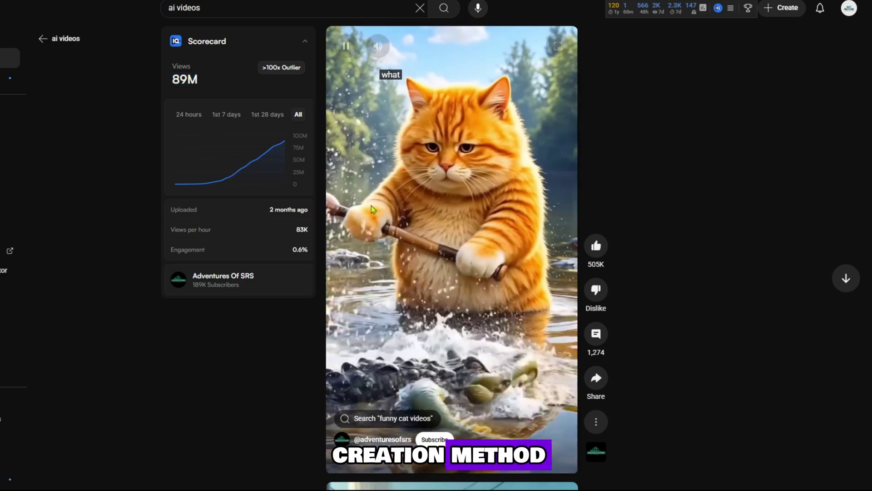
{"action": "scroll", "coordinate": [412, 250], "scroll_direction": "down", "scroll_amount": 1}
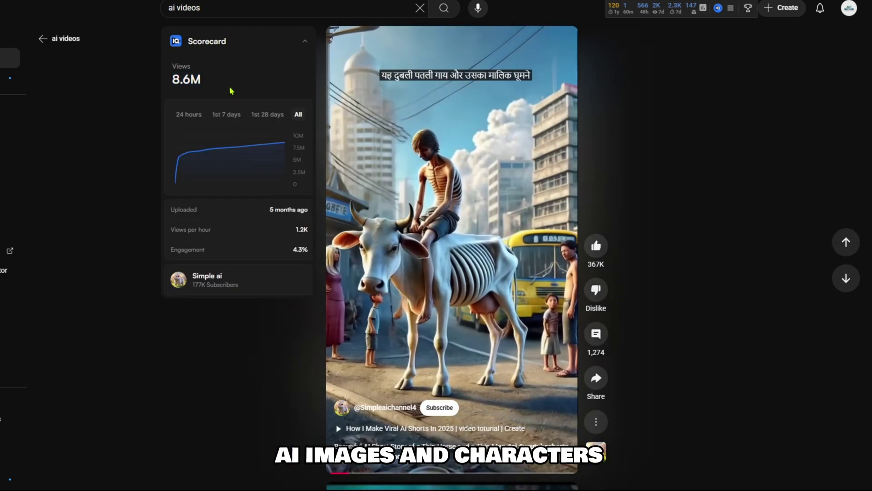
{"action": "mouse_move", "coordinate": [205, 172]}
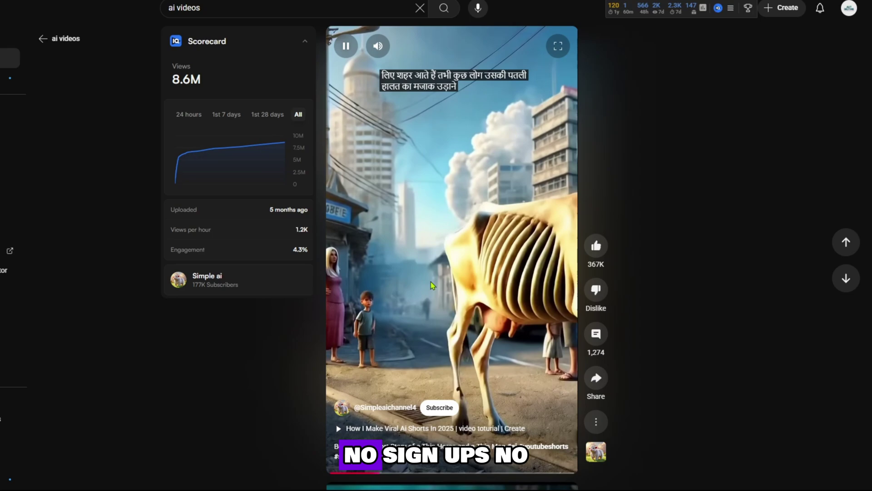
{"action": "scroll", "coordinate": [422, 216], "scroll_direction": "down", "scroll_amount": 1}
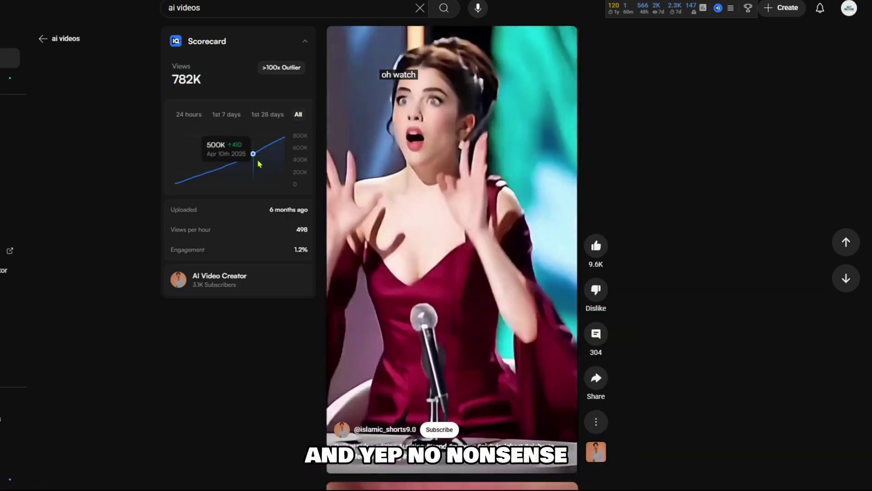
{"action": "double_click", "coordinate": [187, 80]}
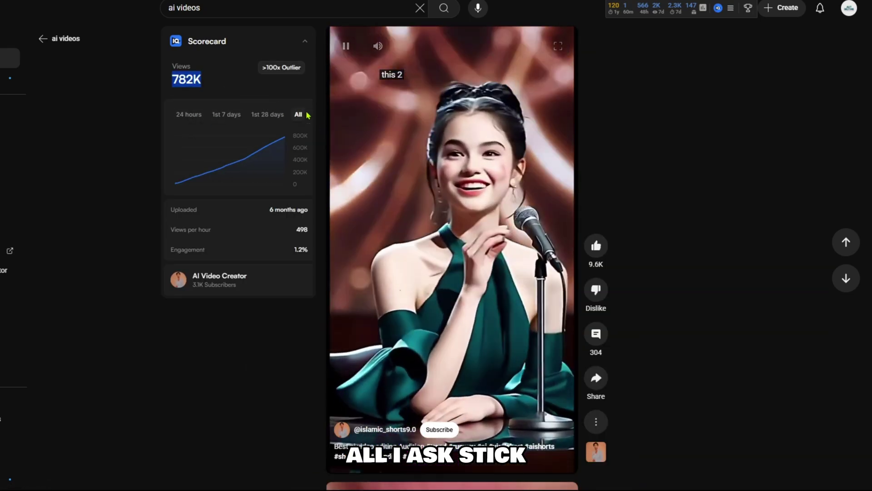
{"action": "left_click", "coordinate": [82, 42]}
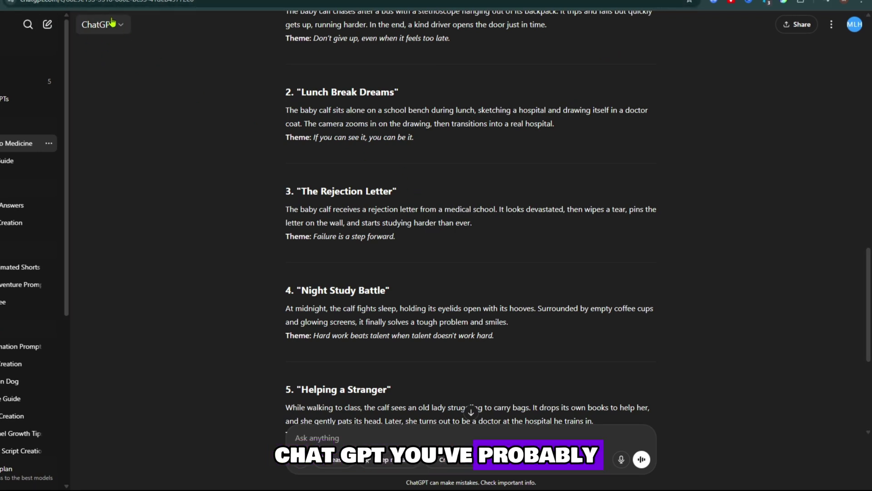
Paste the calf library-nap prompt into Canva's Create an image box and generate
{"action": "scroll", "coordinate": [332, 112], "scroll_direction": "up", "scroll_amount": 2}
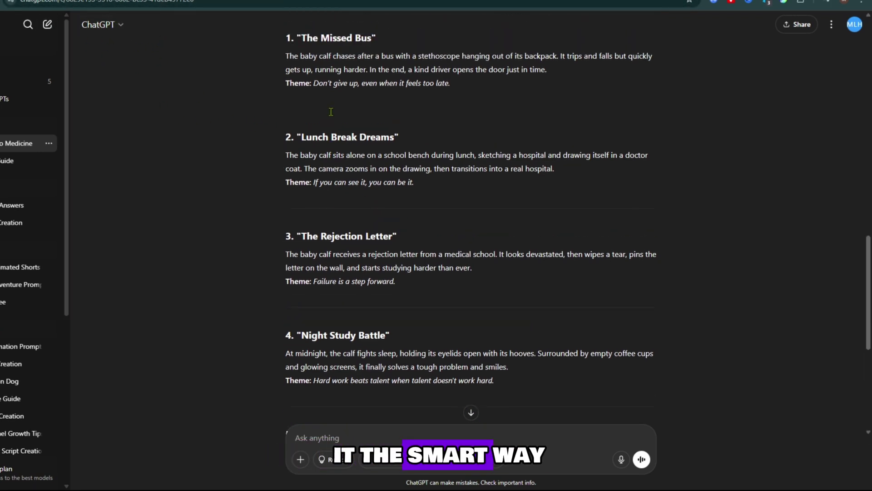
{"action": "scroll", "coordinate": [319, 208], "scroll_direction": "down", "scroll_amount": 7}
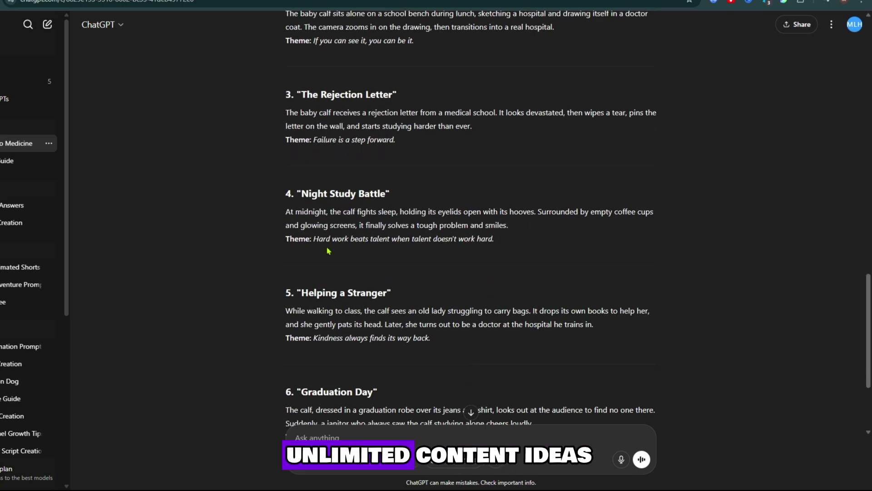
{"action": "scroll", "coordinate": [395, 282], "scroll_direction": "up", "scroll_amount": 9}
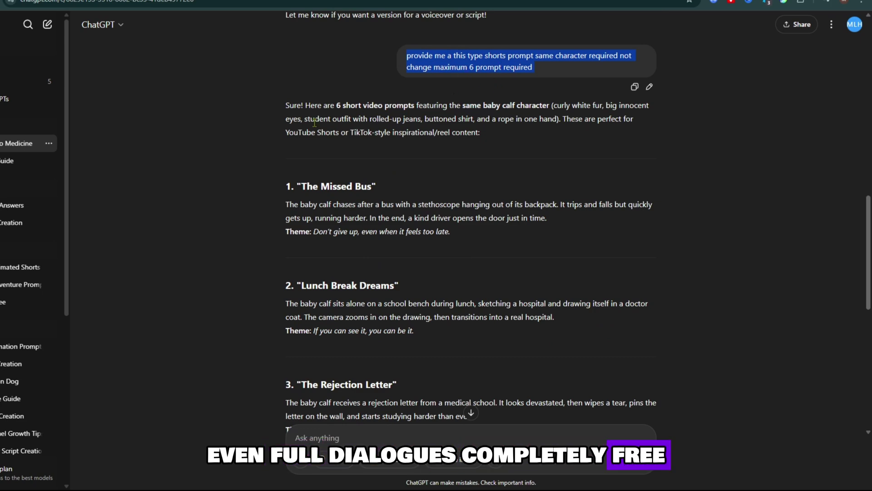
{"action": "scroll", "coordinate": [302, 194], "scroll_direction": "down", "scroll_amount": 4}
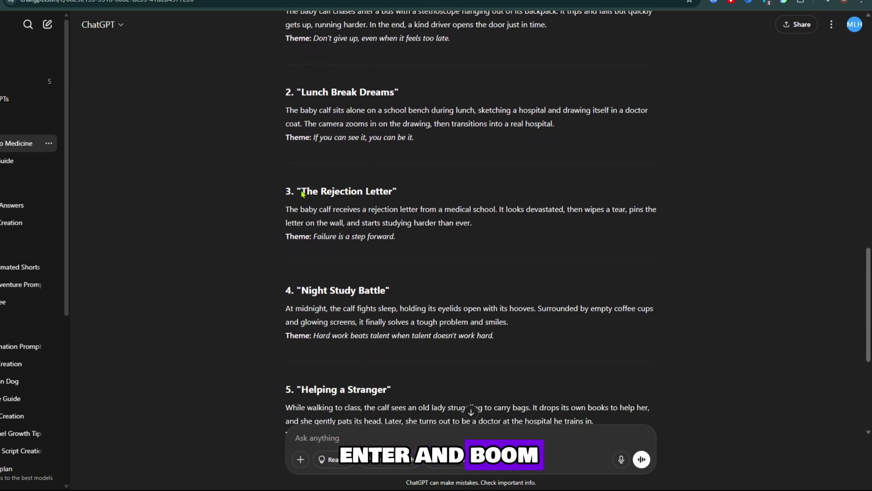
{"action": "scroll", "coordinate": [302, 194], "scroll_direction": "down", "scroll_amount": 4}
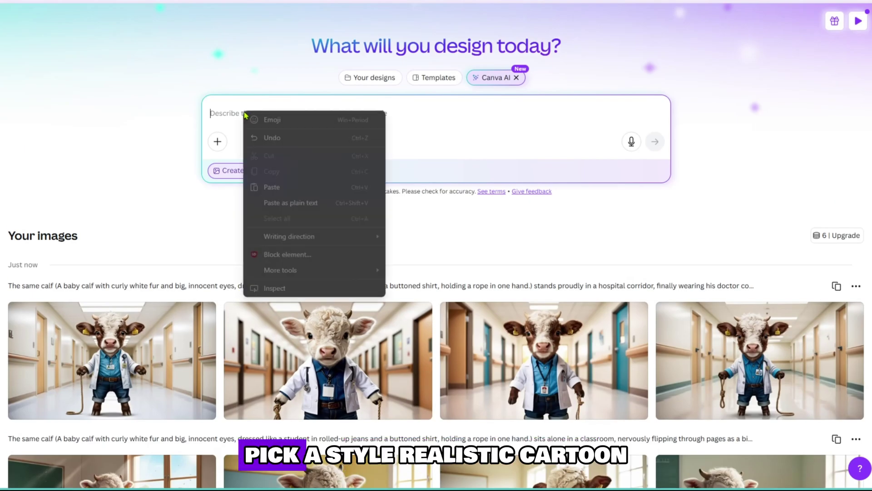
{"action": "left_click", "coordinate": [272, 187]}
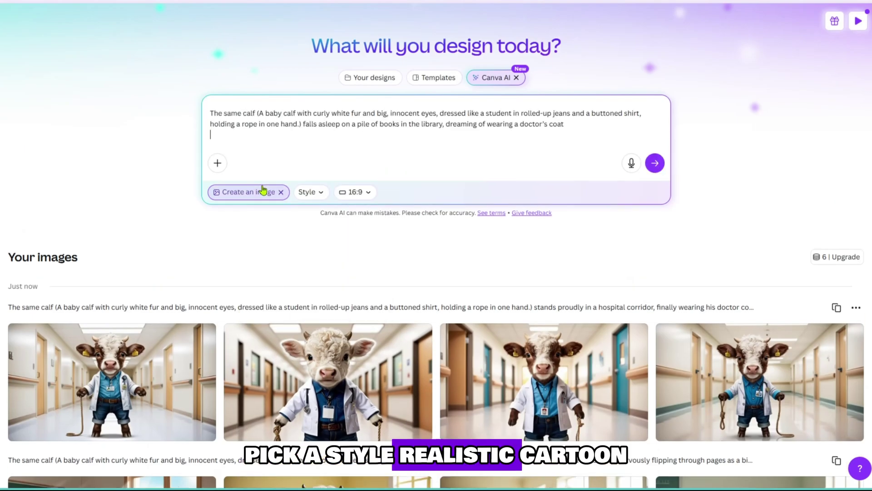
{"action": "left_click", "coordinate": [652, 169]}
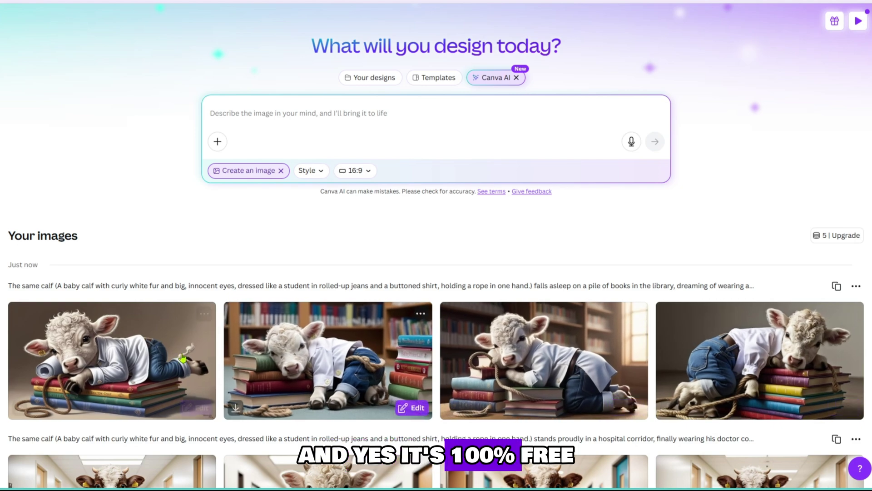
{"action": "scroll", "coordinate": [183, 353], "scroll_direction": "down", "scroll_amount": 2}
{"action": "scroll", "coordinate": [181, 371], "scroll_direction": "down", "scroll_amount": 3}
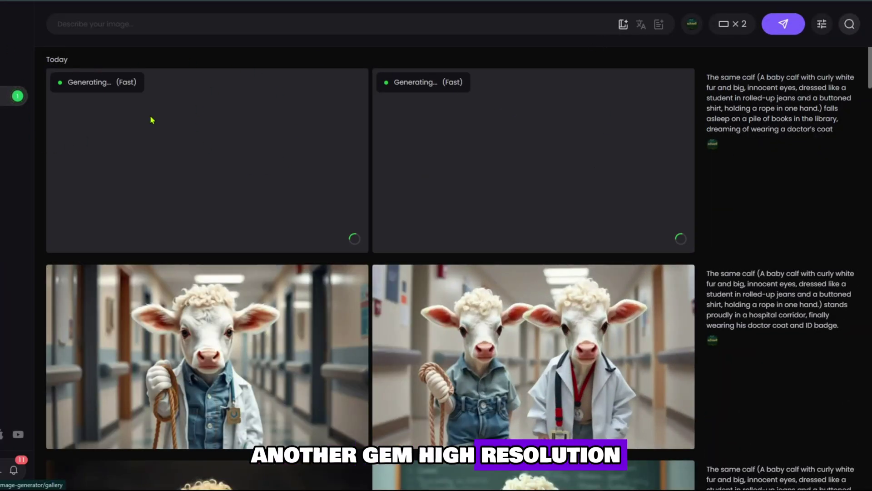
View the library-calf images full size, stepping through to the umbrella calf images
{"action": "scroll", "coordinate": [273, 254], "scroll_direction": "down", "scroll_amount": 8}
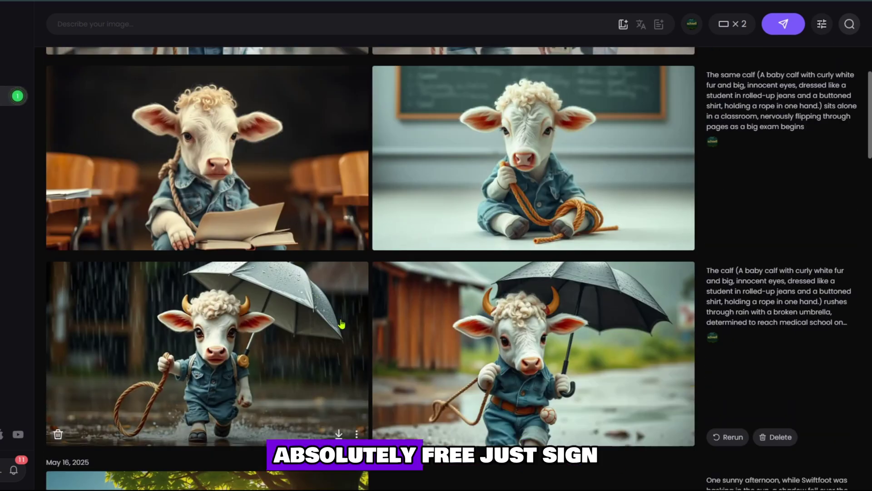
{"action": "scroll", "coordinate": [346, 321], "scroll_direction": "up", "scroll_amount": 4}
{"action": "scroll", "coordinate": [346, 321], "scroll_direction": "up", "scroll_amount": 4}
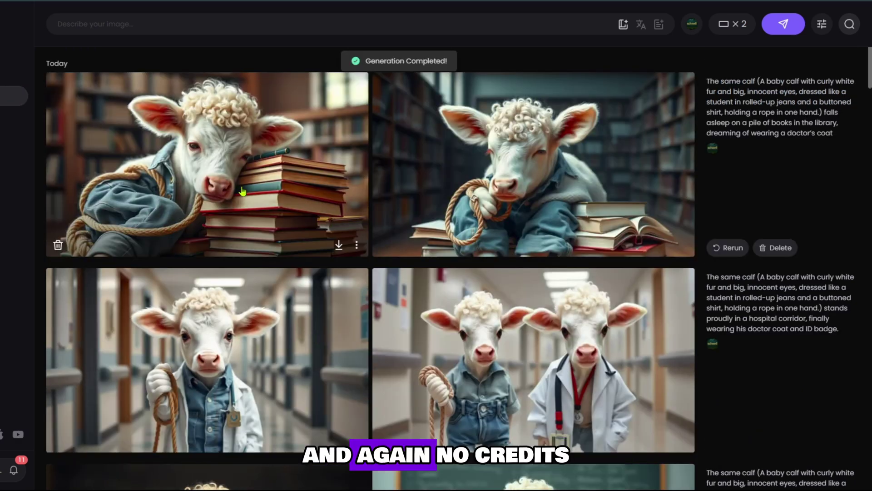
{"action": "left_click", "coordinate": [243, 191]}
{"action": "key", "text": "Right"}
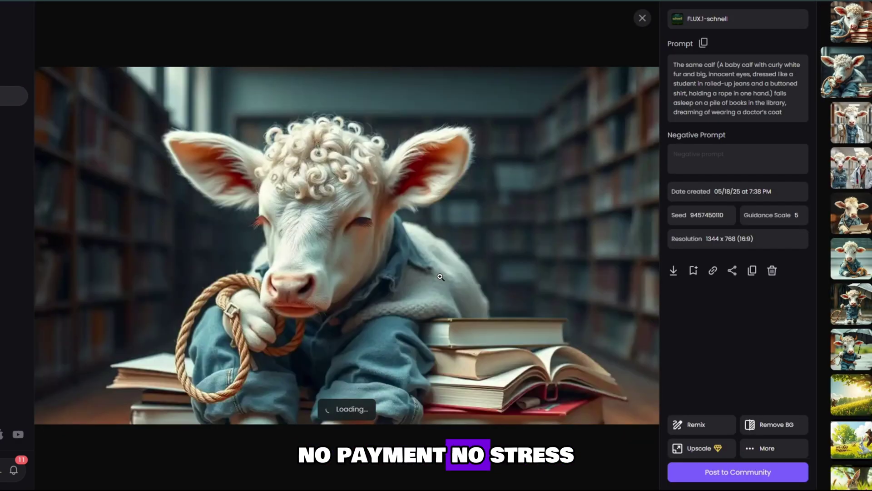
{"action": "key", "text": "Right"}
{"action": "key", "text": "Right"}
{"action": "key", "text": "Right"}
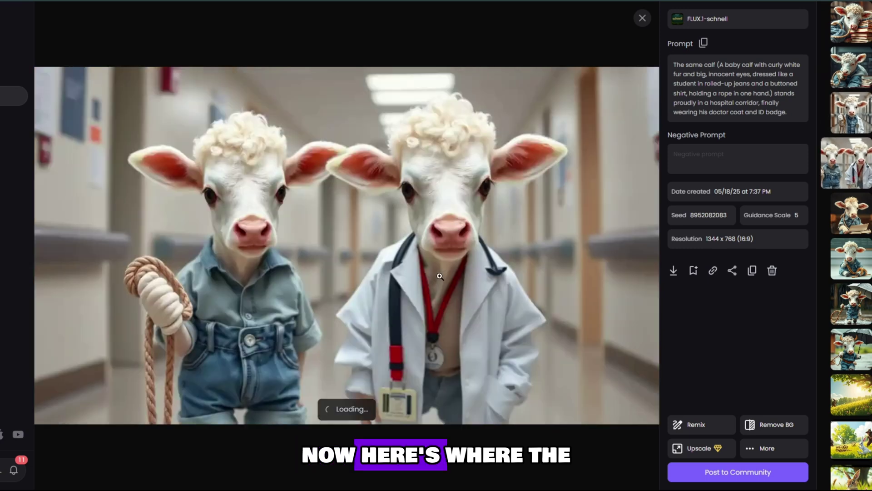
{"action": "key", "text": "Right"}
{"action": "key", "text": "Right"}
{"action": "key", "text": "Right"}
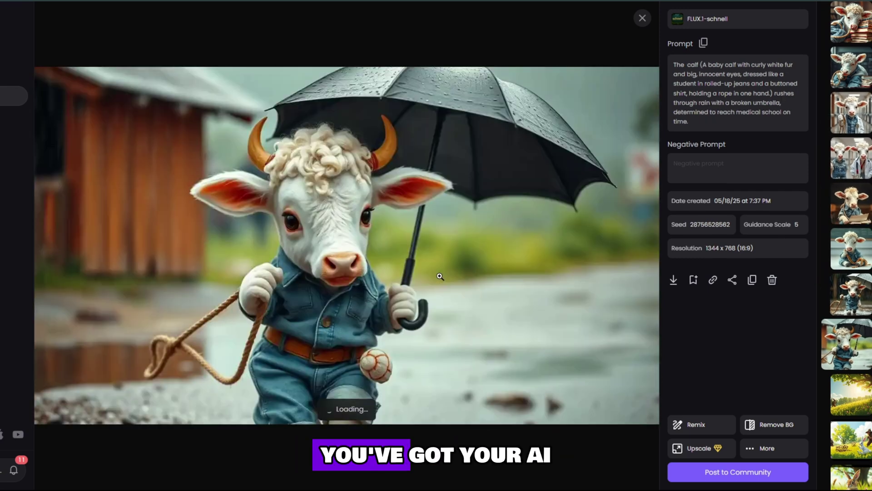
{"action": "left_click", "coordinate": [642, 17]}
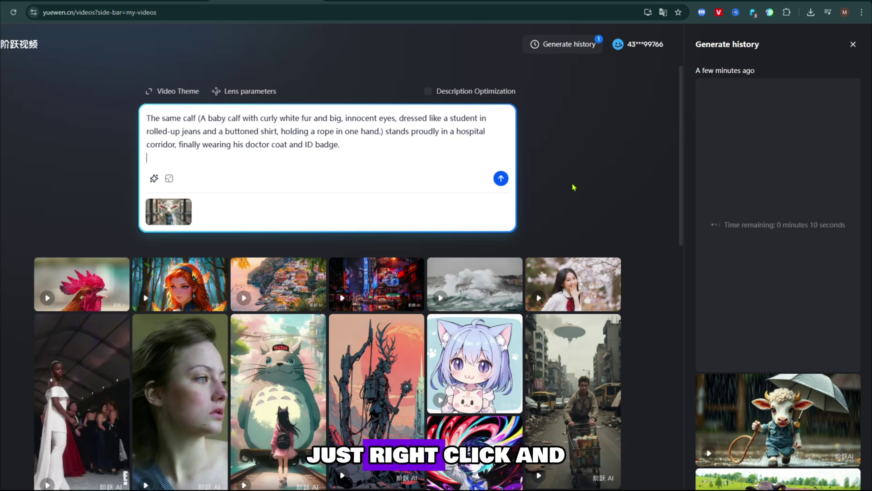
Submit the doctor-coat calf prompt, then attach the calf image and paste the library-nap prompt
{"action": "left_click", "coordinate": [501, 178]}
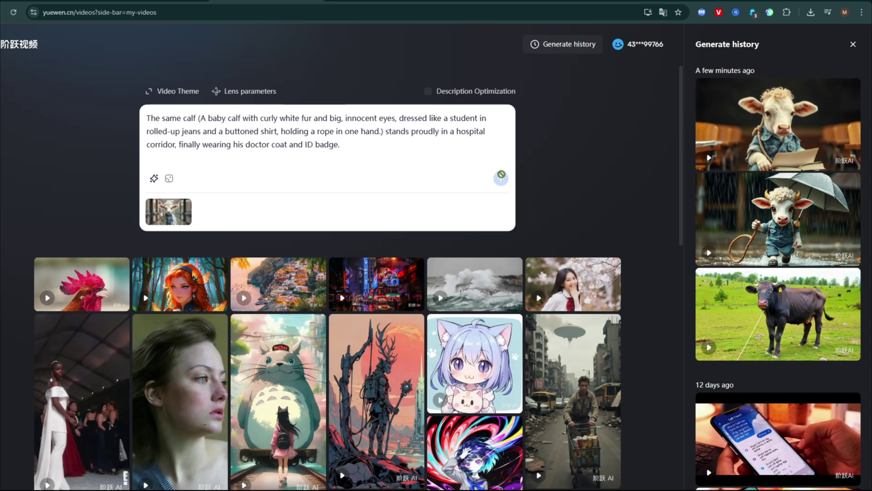
{"action": "left_click", "coordinate": [169, 139]}
{"action": "double_click", "coordinate": [116, 70]}
{"action": "right_click", "coordinate": [195, 124]}
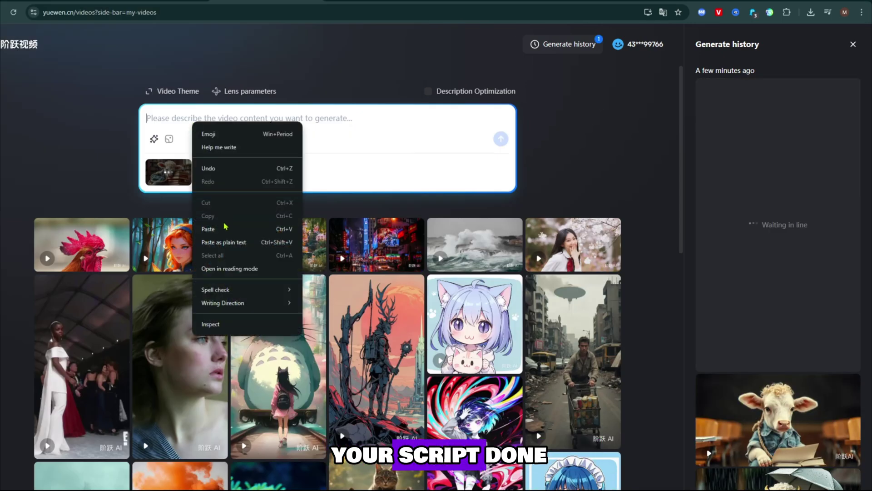
{"action": "left_click", "coordinate": [213, 226]}
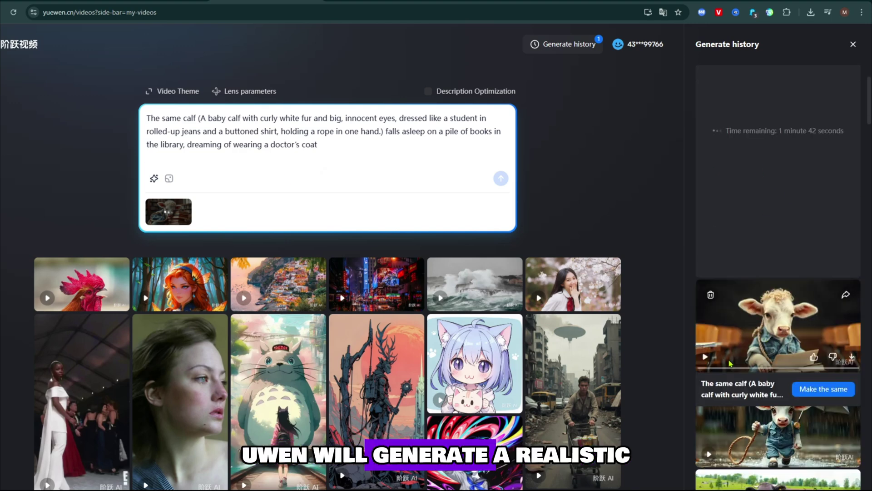
Preview the finished calf-reading and umbrella-calf clips in the large viewer
{"action": "left_click", "coordinate": [771, 324]}
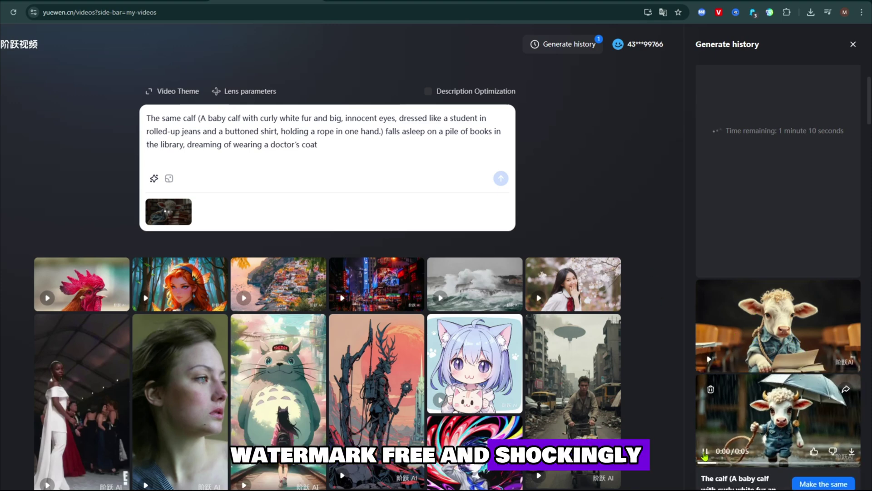
{"action": "left_click", "coordinate": [795, 342]}
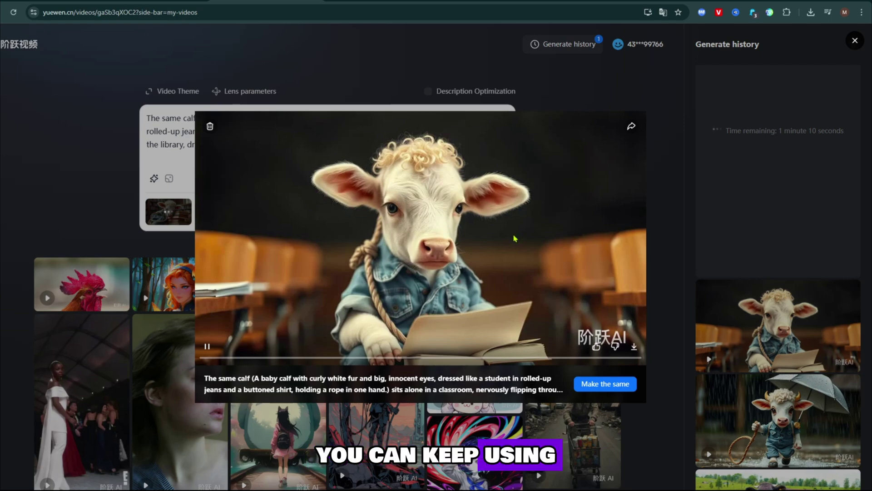
{"action": "left_click", "coordinate": [662, 183]}
{"action": "left_click", "coordinate": [777, 364]}
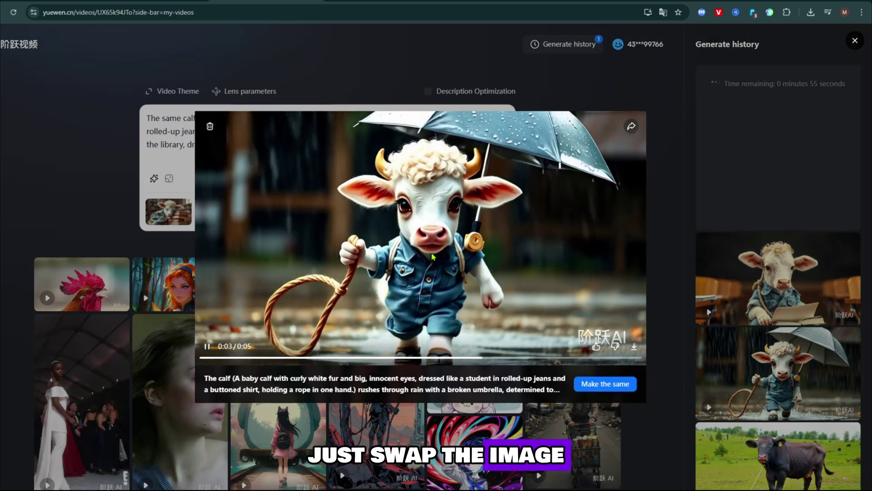
{"action": "left_click", "coordinate": [662, 142]}
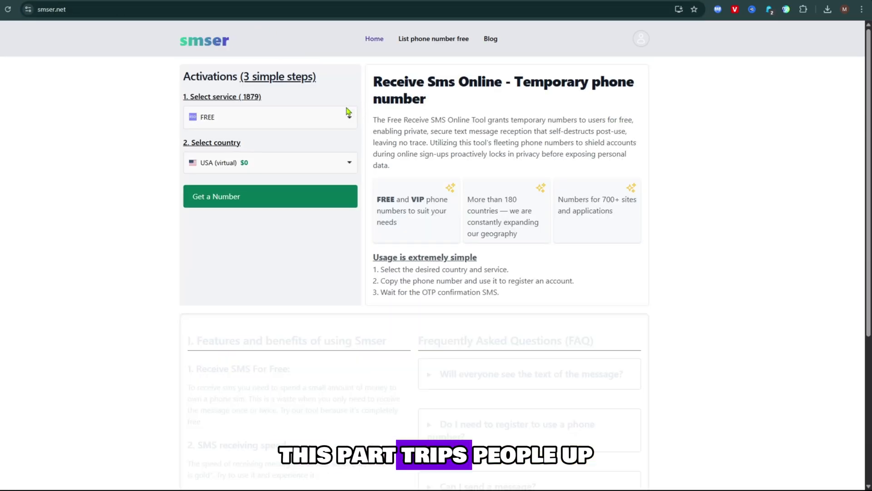
Request a free temporary number and copy a US number from the free list
{"action": "left_click", "coordinate": [252, 198]}
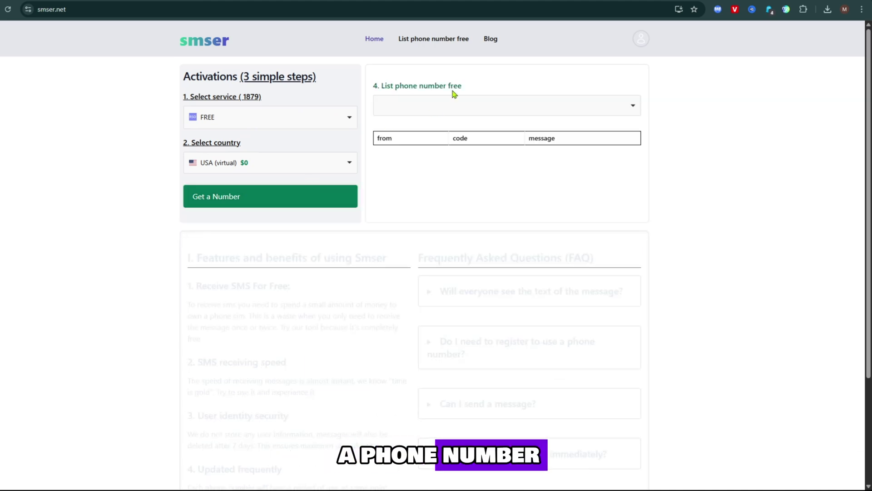
{"action": "left_click", "coordinate": [451, 104]}
{"action": "scroll", "coordinate": [444, 229], "scroll_direction": "down", "scroll_amount": 1}
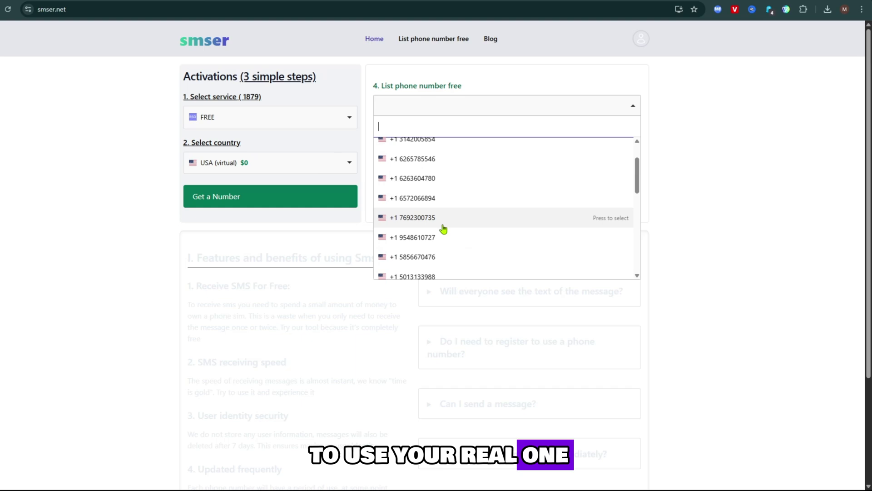
{"action": "left_click", "coordinate": [442, 223]}
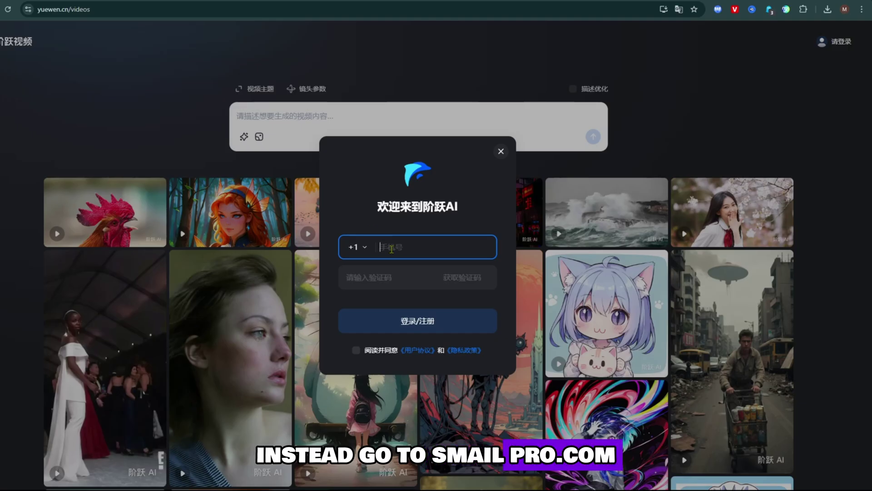
Sign in to Yuewen AI with the temporary number and its texted verification code
{"action": "right_click", "coordinate": [391, 250]}
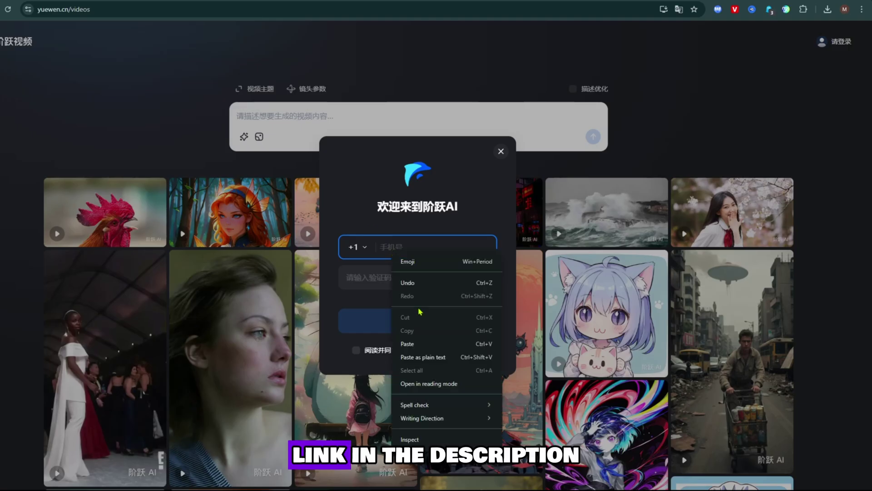
{"action": "left_click", "coordinate": [426, 343]}
{"action": "left_click", "coordinate": [466, 278]}
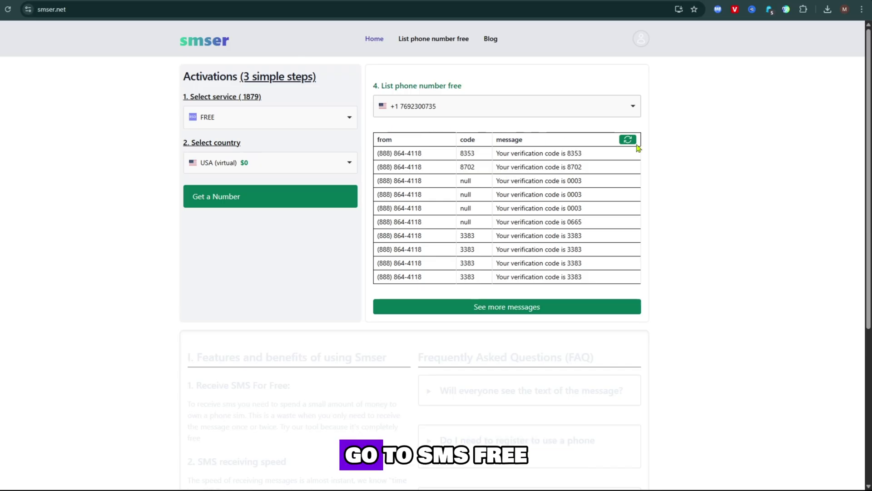
{"action": "left_click", "coordinate": [628, 140]}
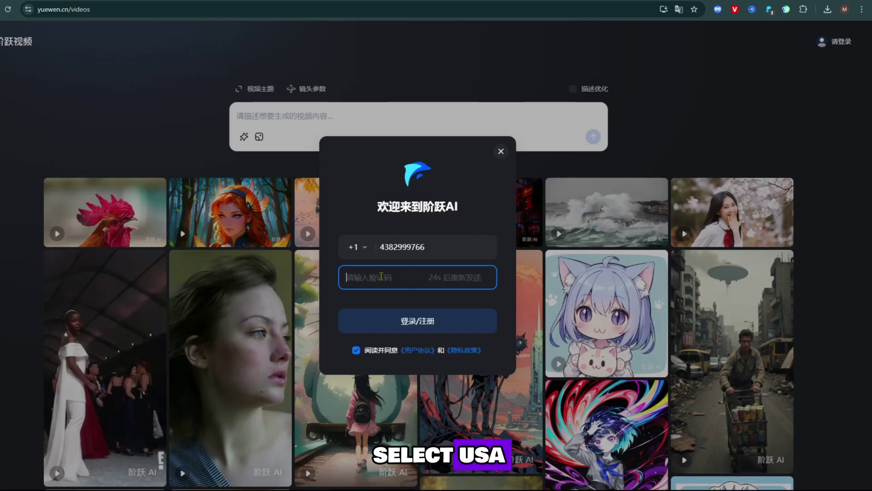
{"action": "right_click", "coordinate": [381, 277]}
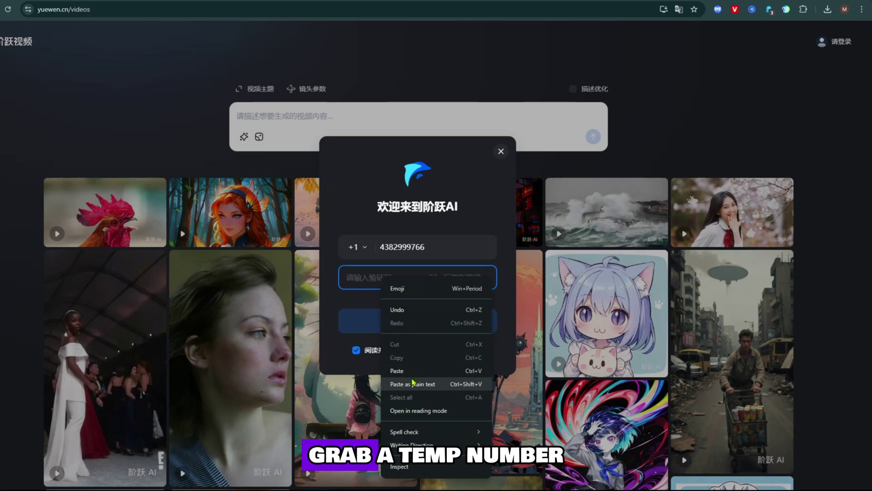
{"action": "left_click", "coordinate": [397, 370]}
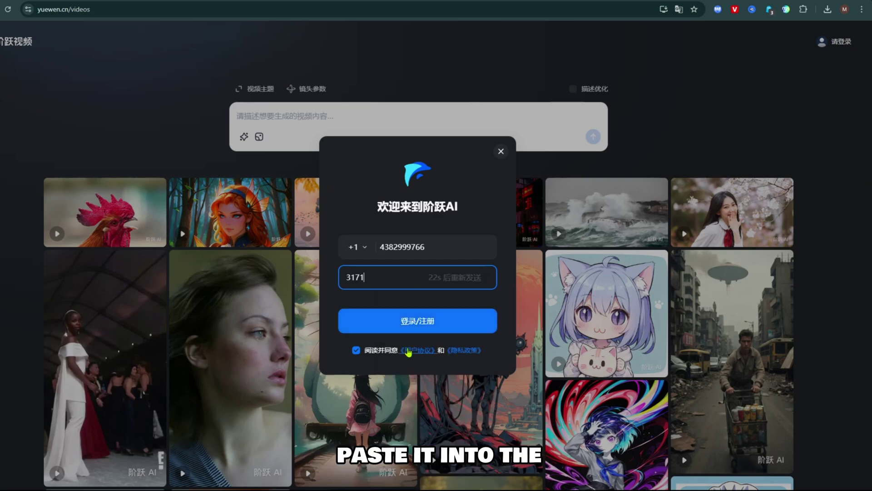
{"action": "left_click", "coordinate": [397, 321]}
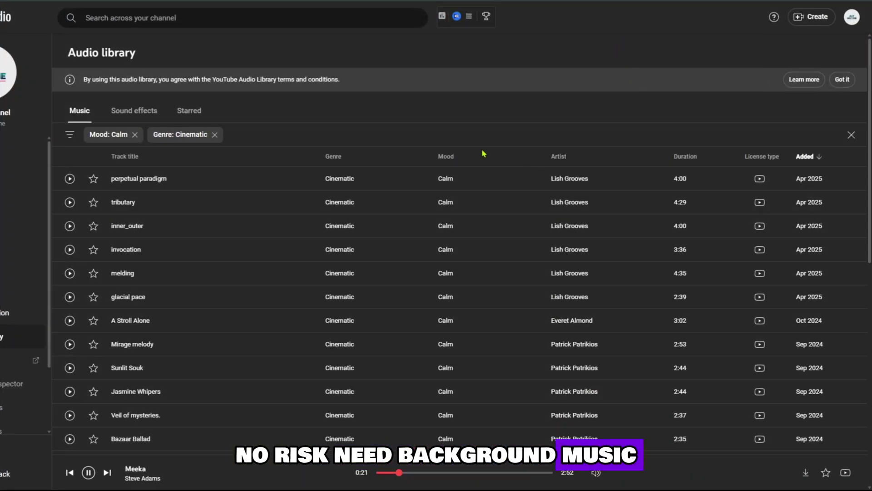
Scroll the Calm, Cinematic track list to locate the Meeka track
{"action": "scroll", "coordinate": [181, 300], "scroll_direction": "down", "scroll_amount": 4}
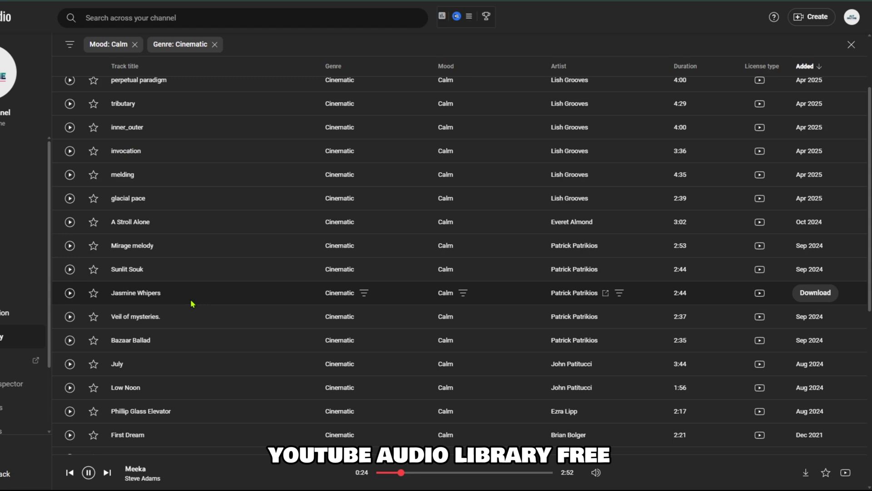
{"action": "scroll", "coordinate": [189, 276], "scroll_direction": "down", "scroll_amount": 3}
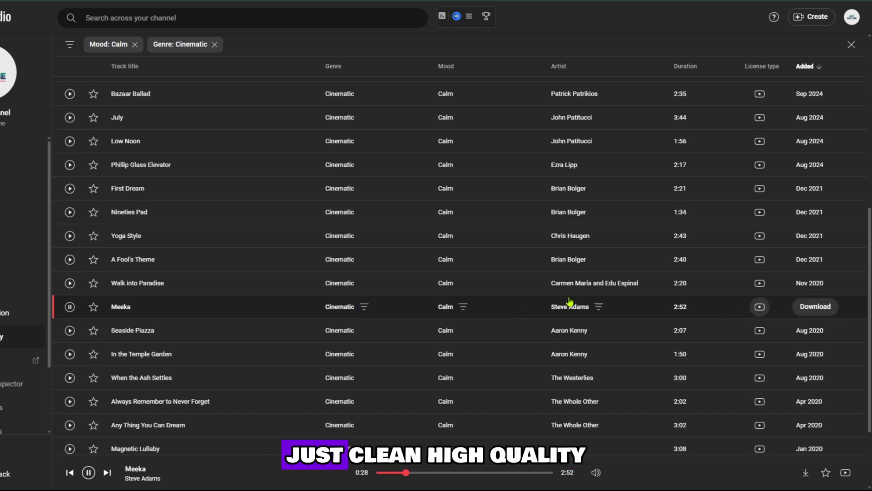
{"action": "scroll", "coordinate": [311, 276], "scroll_direction": "up", "scroll_amount": 8}
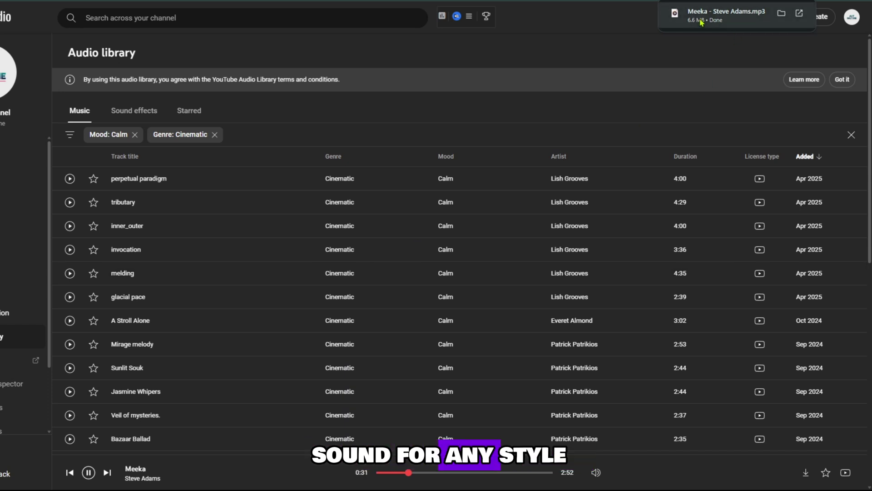
{"action": "scroll", "coordinate": [316, 247], "scroll_direction": "down", "scroll_amount": 4}
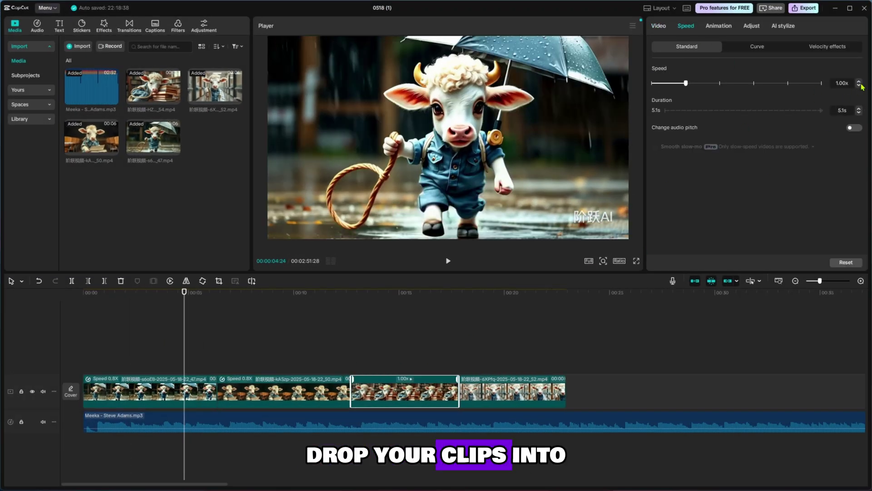
Slow the third calf clip to 0.80x and return the playhead to the start
{"action": "left_click", "coordinate": [860, 88]}
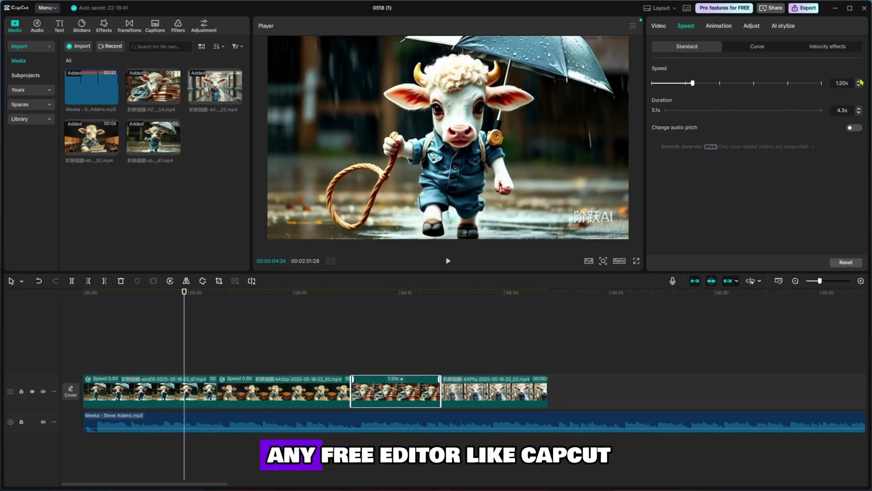
{"action": "left_click", "coordinate": [861, 87]}
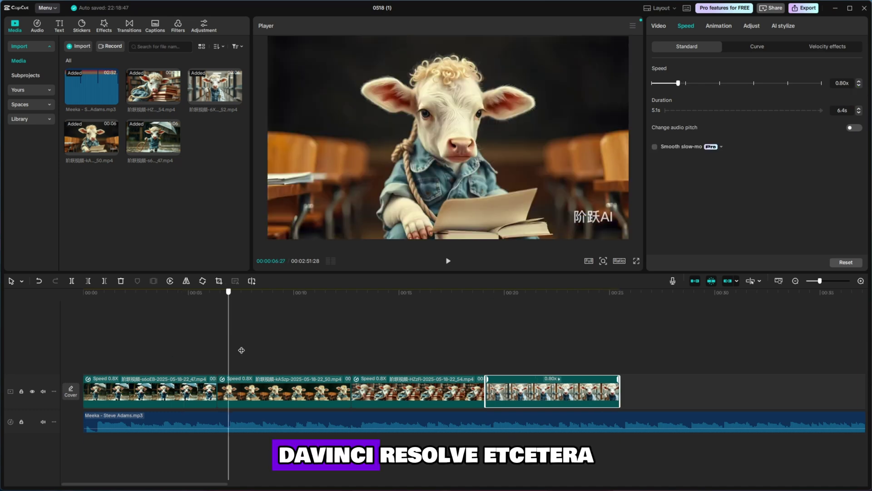
{"action": "left_click", "coordinate": [84, 292]}
Add transitions at each clip boundary, with Vertical Blur between clips 3 and 4
{"action": "left_click", "coordinate": [129, 26]}
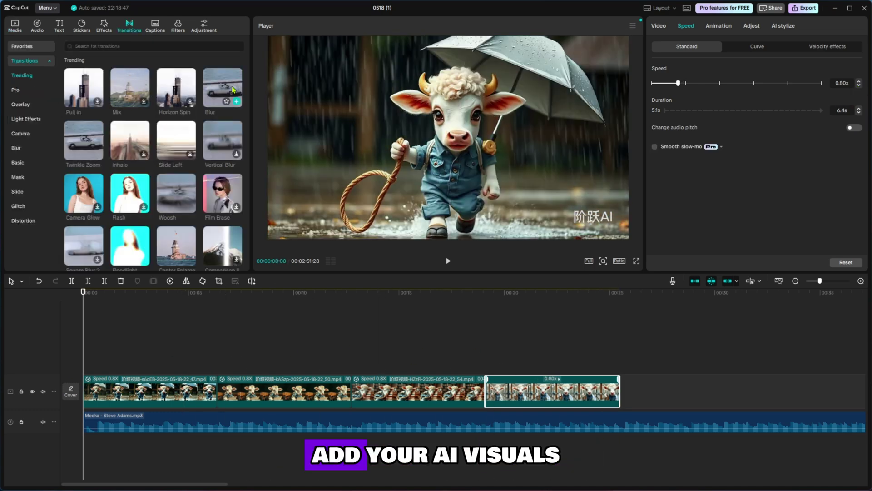
{"action": "left_click_drag", "start_coordinate": [178, 394], "coordinate": [217, 391]}
{"action": "left_click_drag", "start_coordinate": [83, 91], "coordinate": [352, 392]}
{"action": "left_click", "coordinate": [483, 273]}
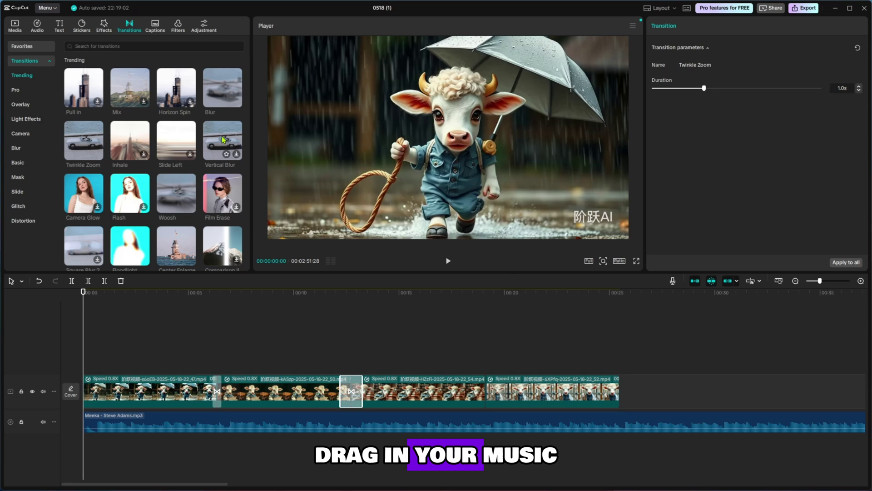
{"action": "left_click", "coordinate": [222, 140]}
{"action": "left_click_drag", "start_coordinate": [223, 140], "coordinate": [485, 391]}
{"action": "left_click", "coordinate": [218, 336]}
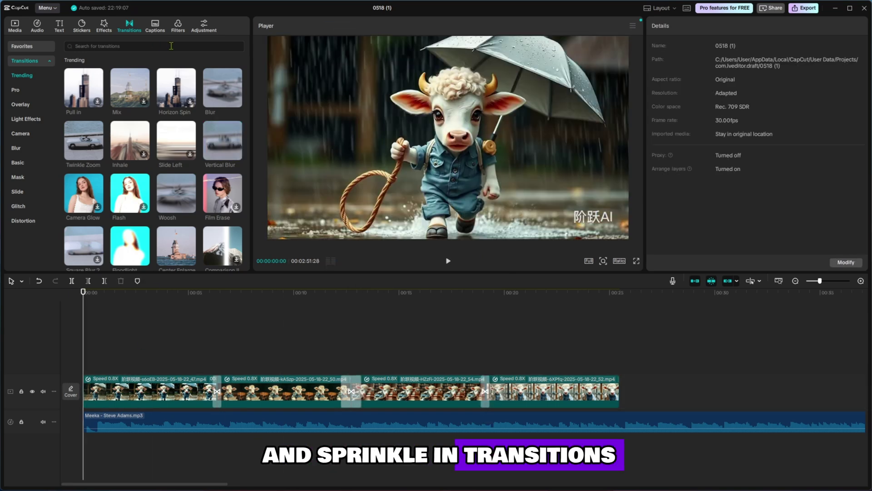
Split the Meeka track where the video ends and delete the overhanging music
{"action": "left_click", "coordinate": [60, 30]}
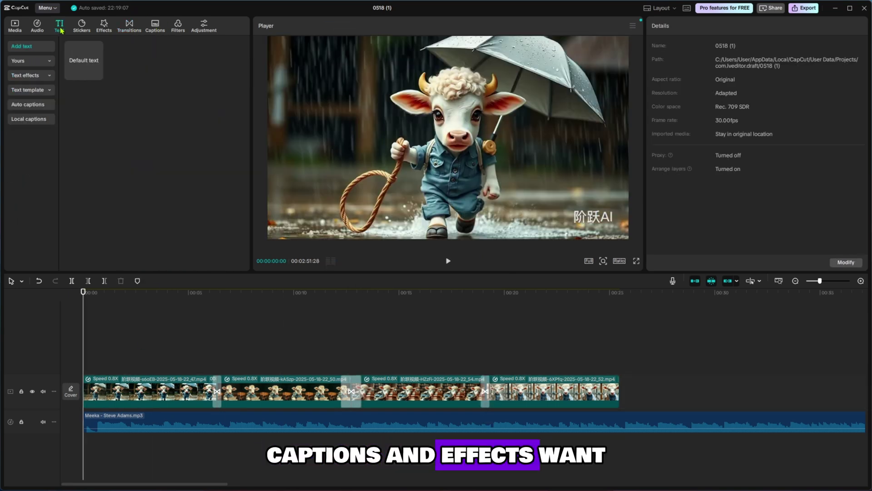
{"action": "left_click", "coordinate": [106, 27]}
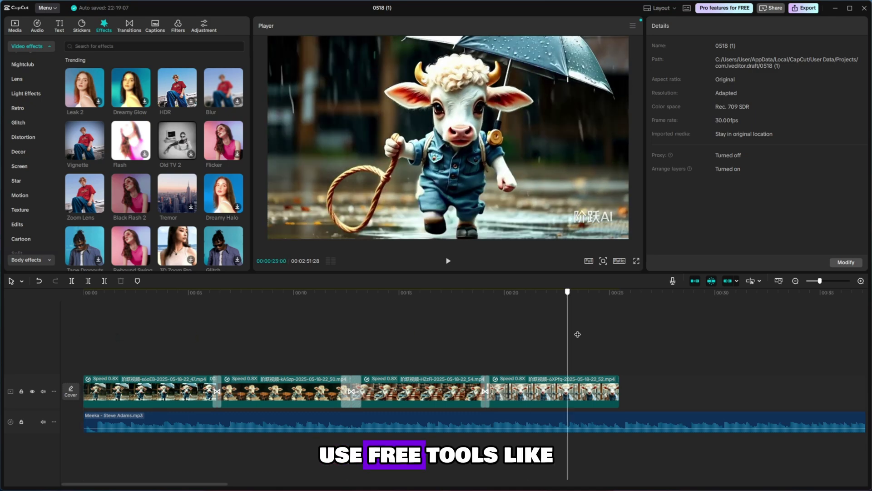
{"action": "left_click", "coordinate": [619, 422]}
{"action": "key", "text": "w"}
{"action": "left_click", "coordinate": [209, 332]}
{"action": "left_click", "coordinate": [129, 323]}
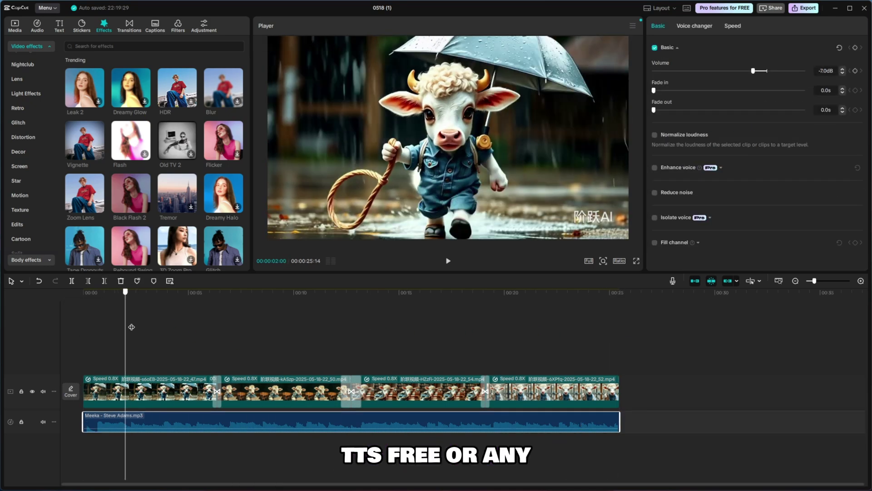